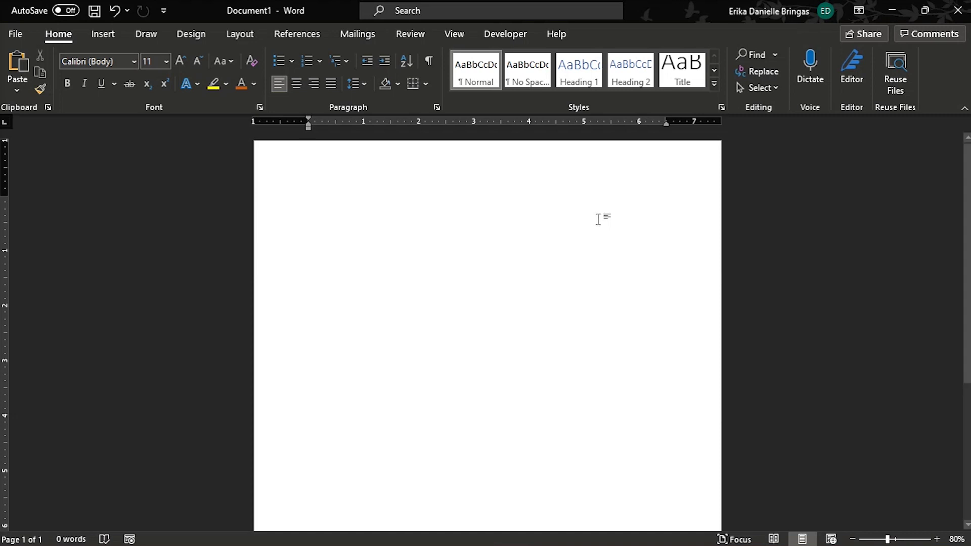
Step: Insert a WordArt text box in the orange outlined style
click(104, 36)
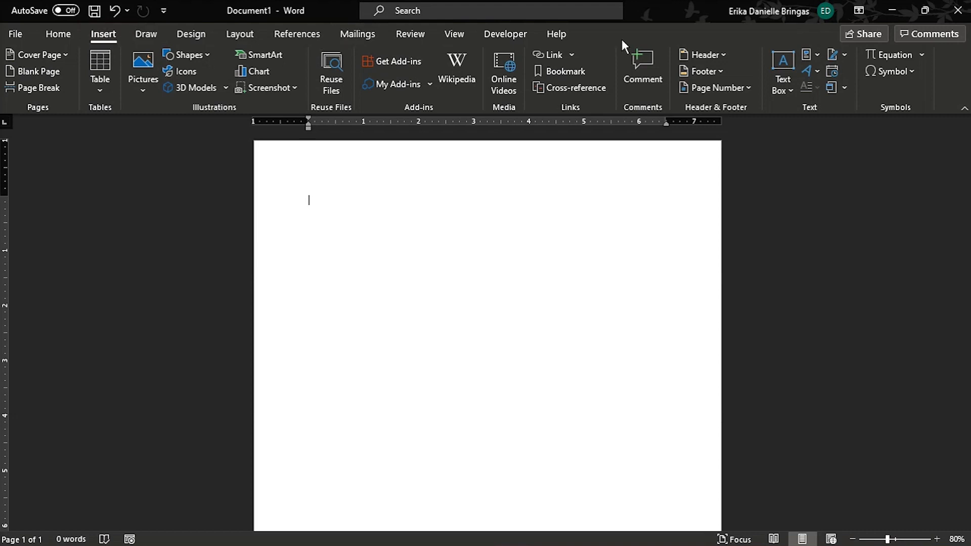
click(812, 71)
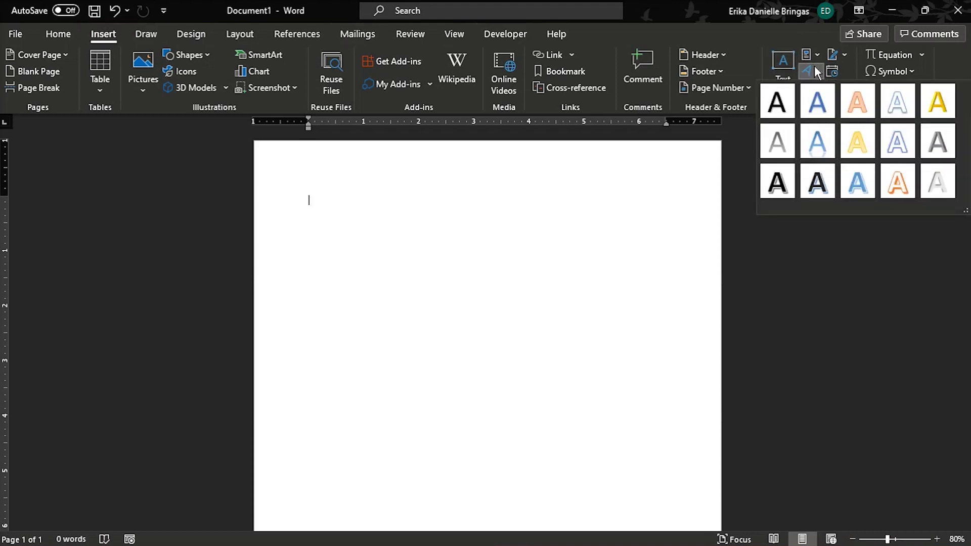
click(853, 93)
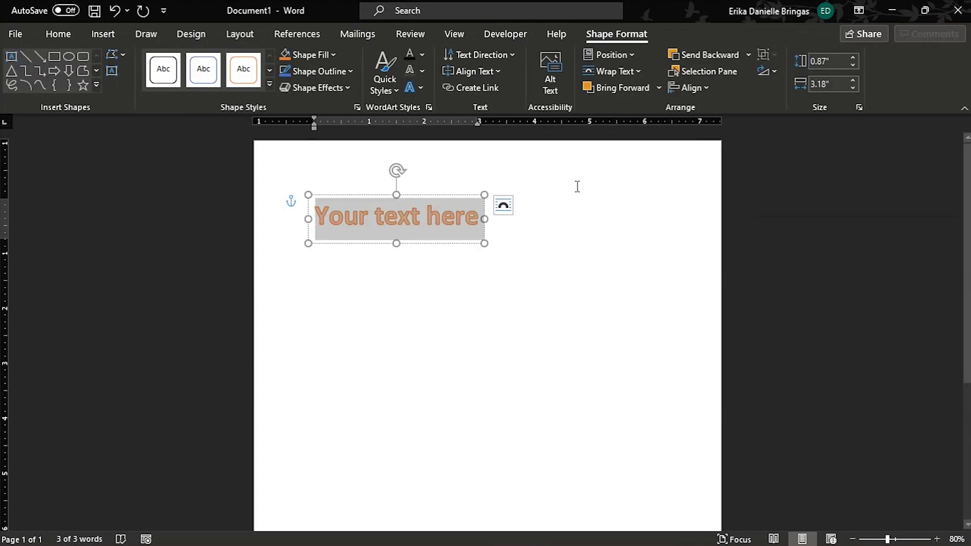
text(MS TUTORIALS)
Step: Give the WordArt text a darker tan fill and a dark outline
click(422, 55)
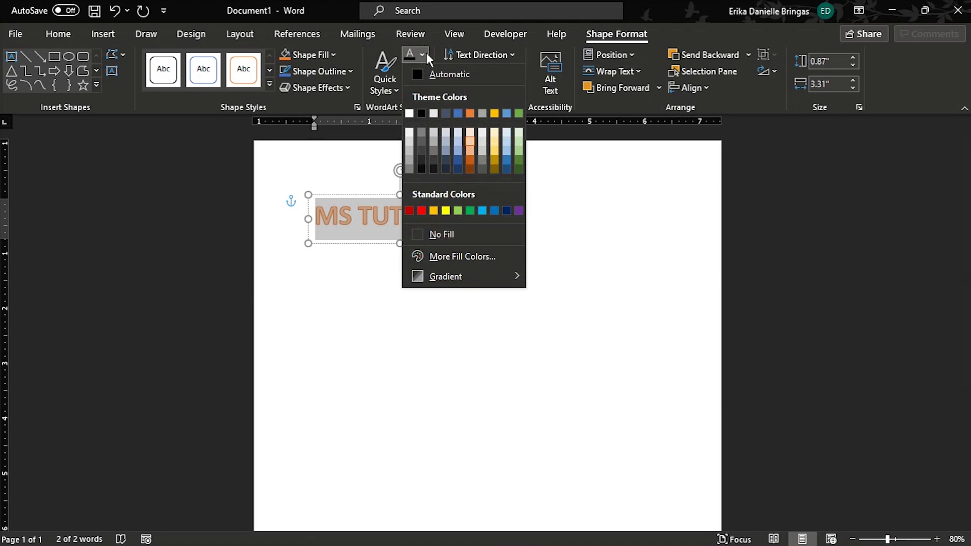
click(425, 151)
click(422, 71)
click(426, 166)
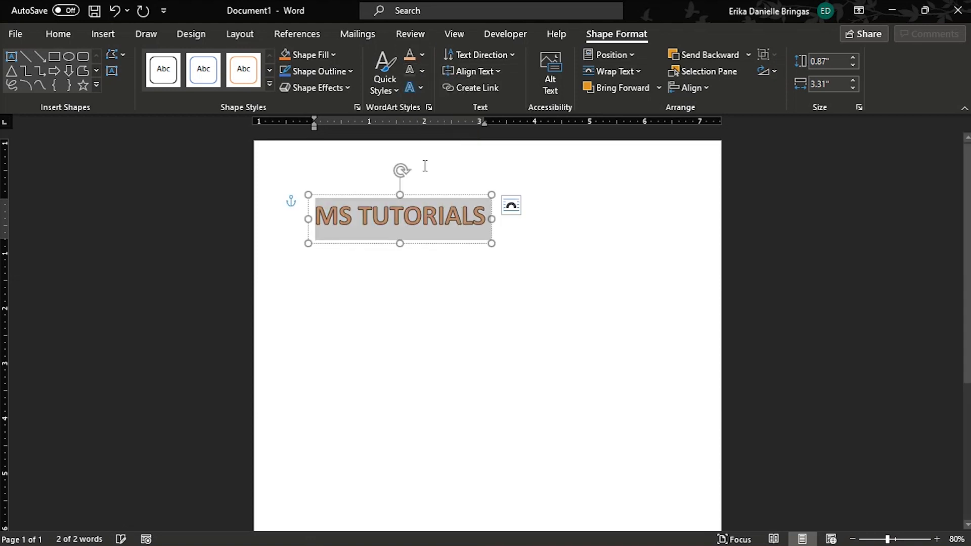
Step: Format the title in the Hello script font at 48 pt with darker brown colour
click(59, 32)
click(135, 61)
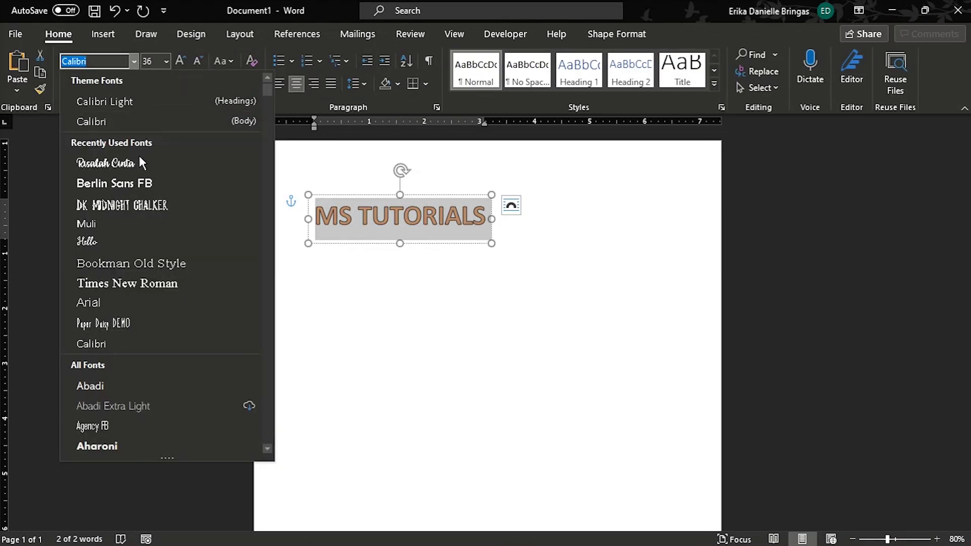
click(154, 242)
click(180, 61)
click(180, 61)
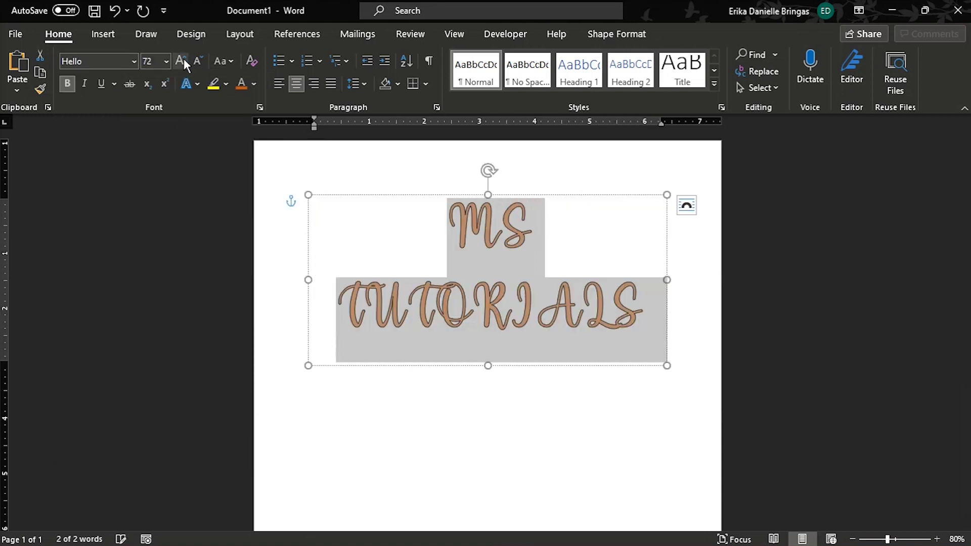
click(254, 84)
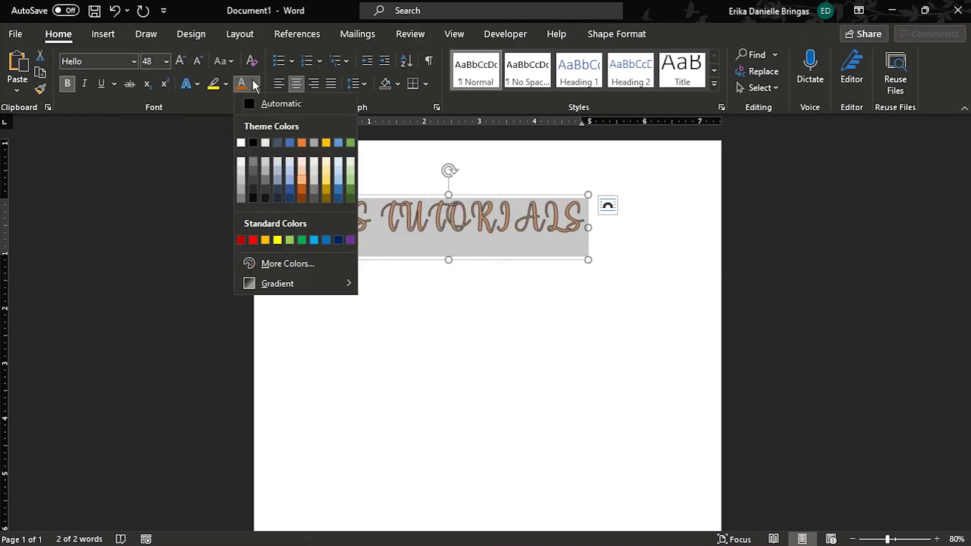
click(303, 193)
Step: Change the title font to Risalah Cinta and reselect the WordArt to check it
click(134, 61)
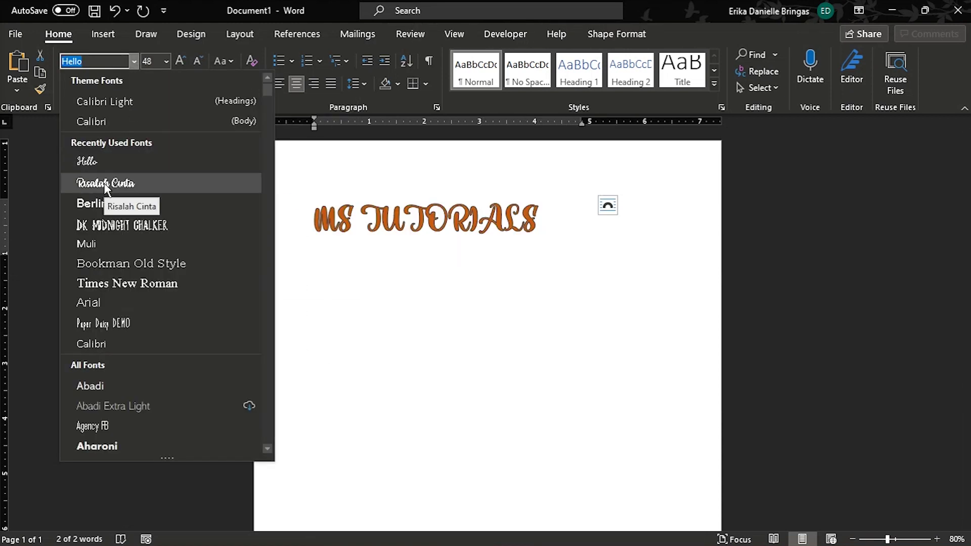
click(107, 184)
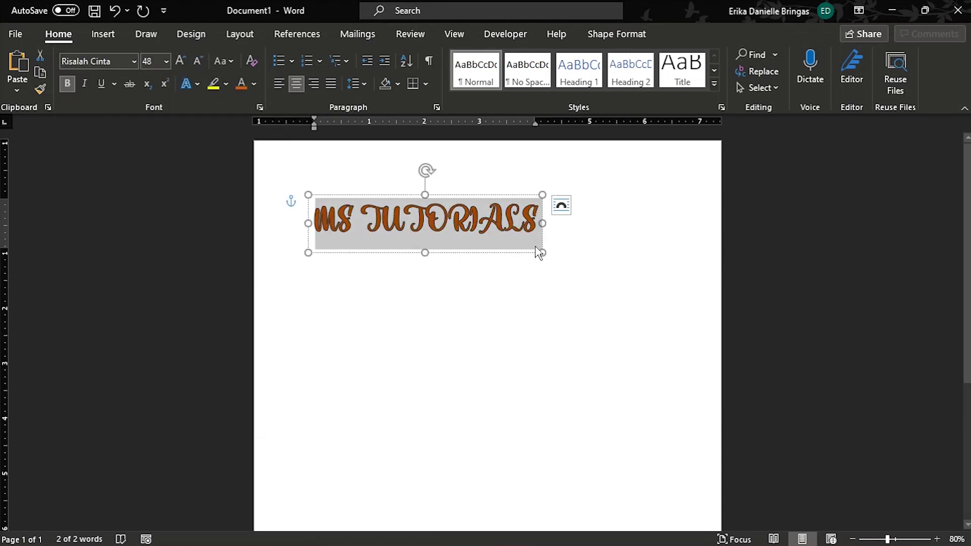
click(640, 246)
click(471, 224)
click(617, 34)
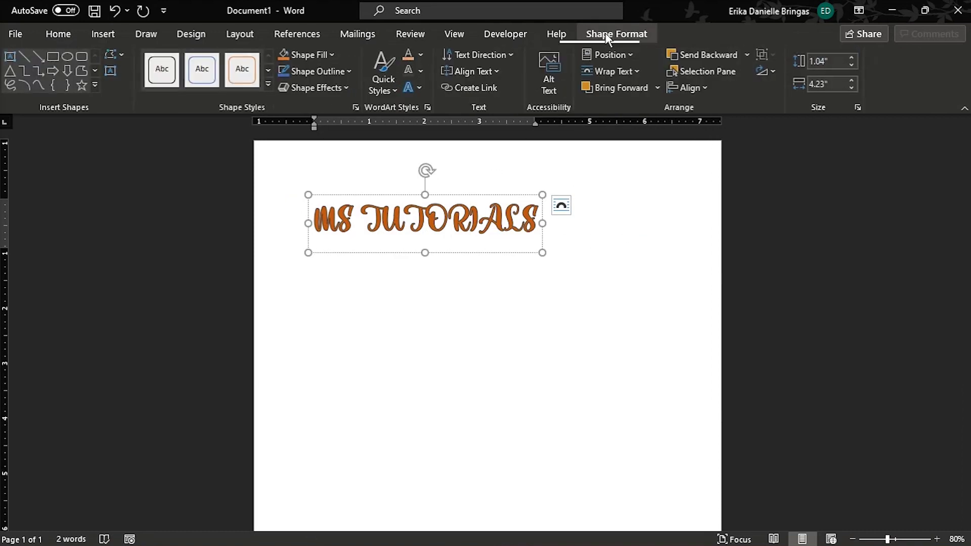
Step: Set the WordArt's 3-D X Rotation to 180° in Text Effects, then close the pane
click(430, 107)
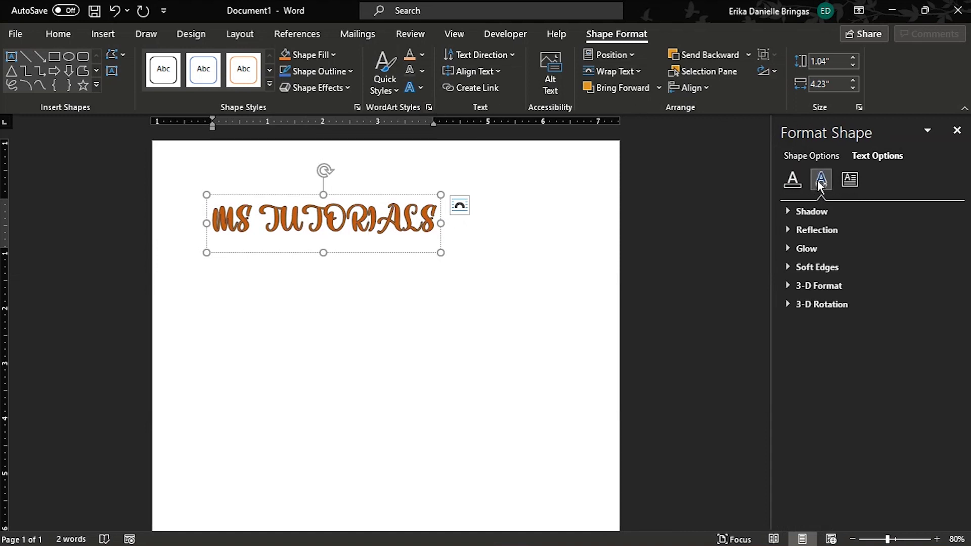
click(801, 306)
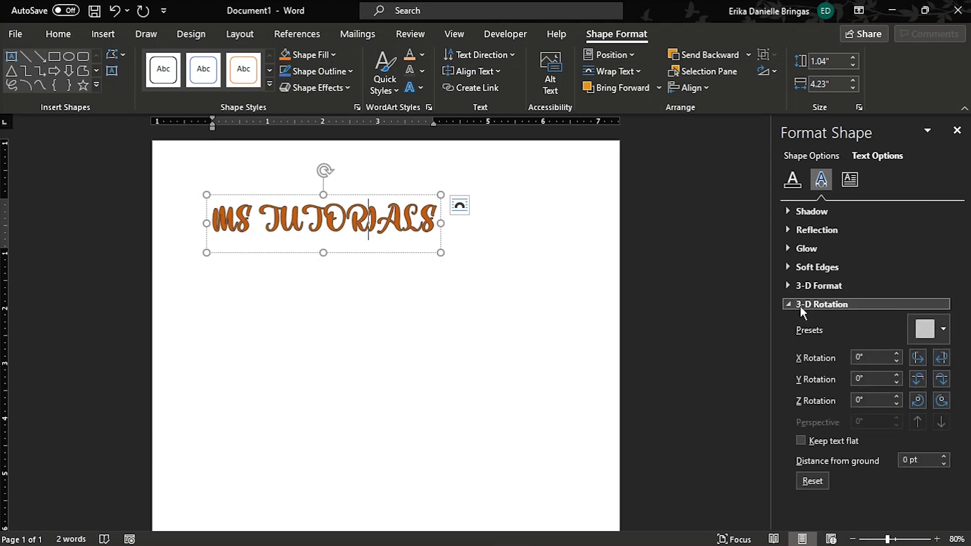
click(896, 354)
click(896, 354)
click(897, 354)
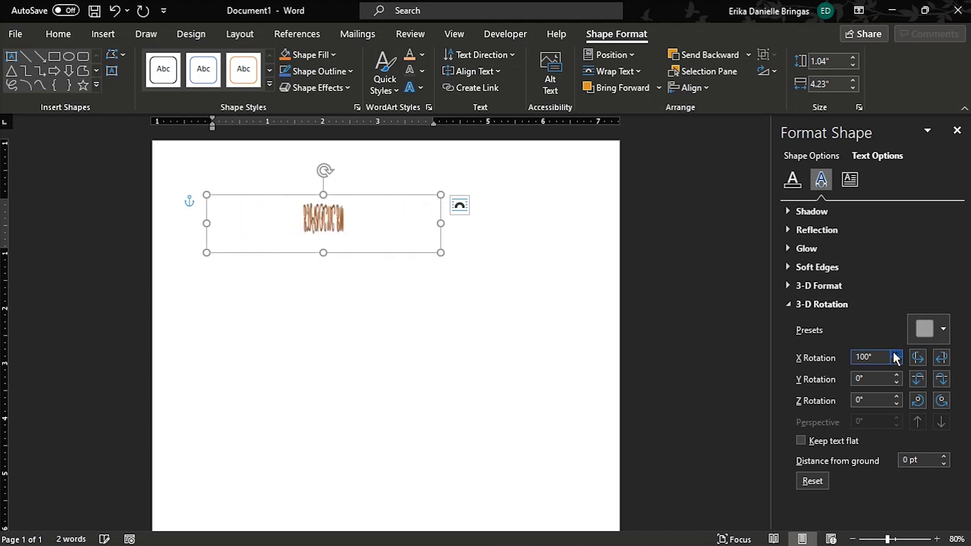
click(897, 353)
click(896, 354)
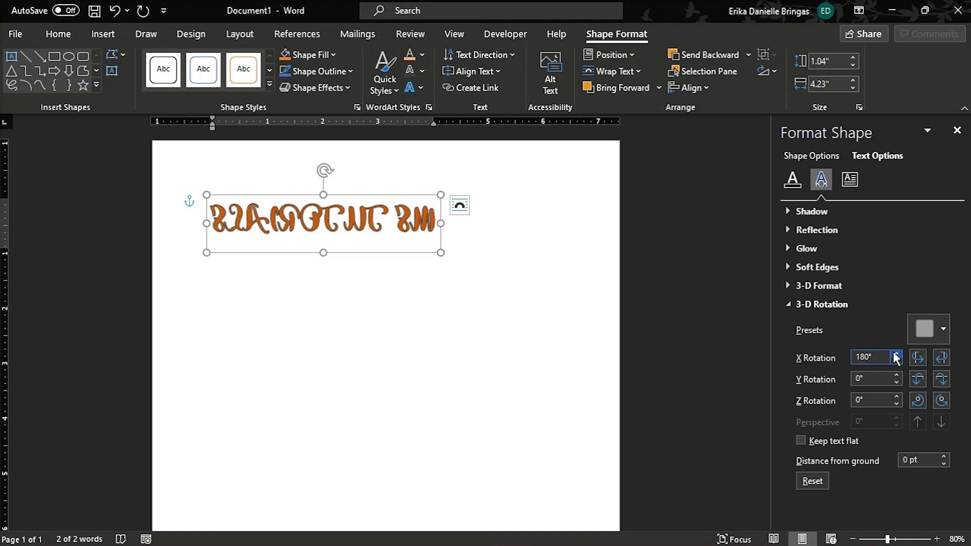
click(958, 130)
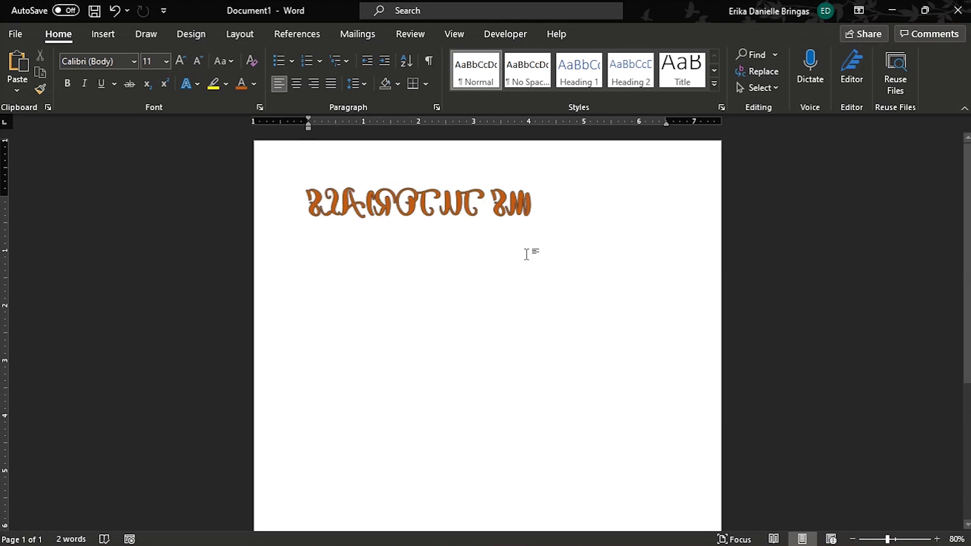
Step: Insert the 'ms tutorial' logo image from this device below the WordArt
click(99, 35)
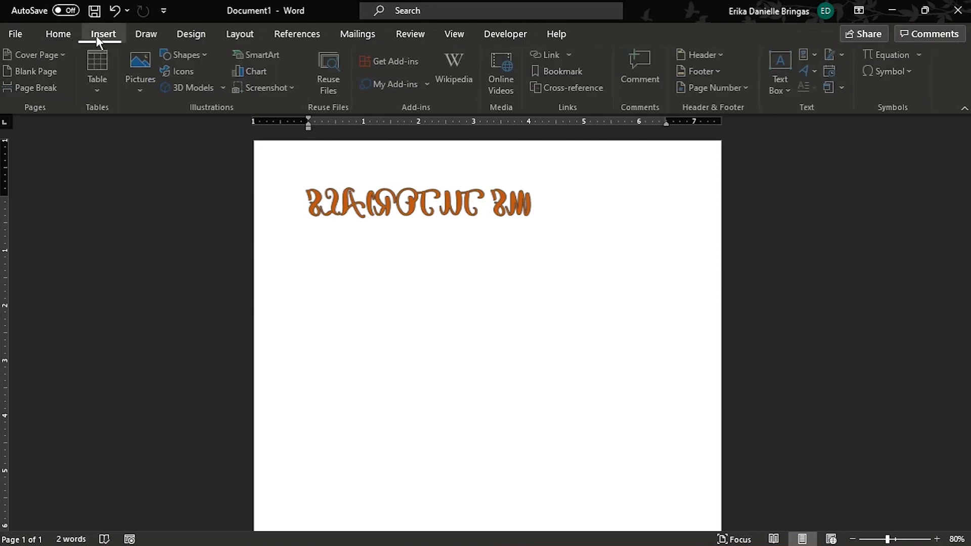
click(143, 56)
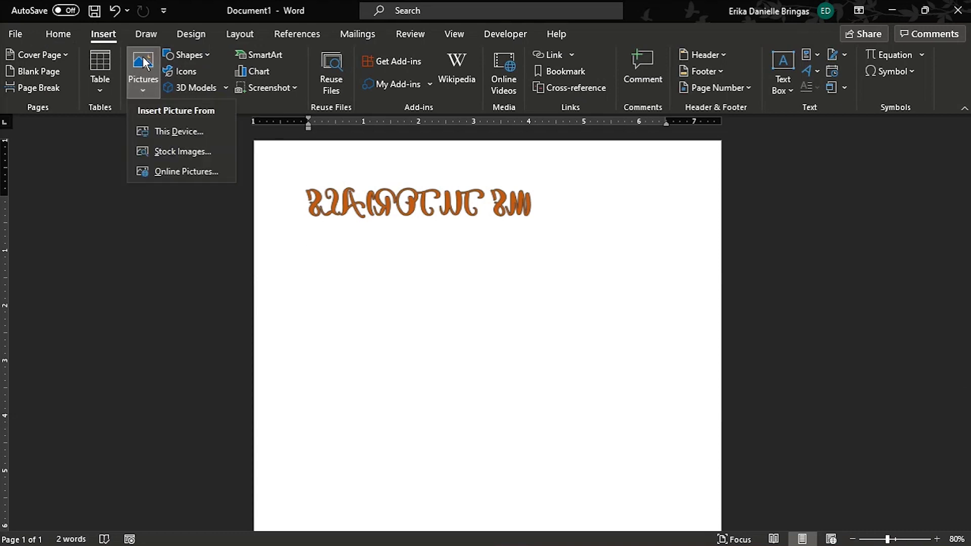
click(160, 131)
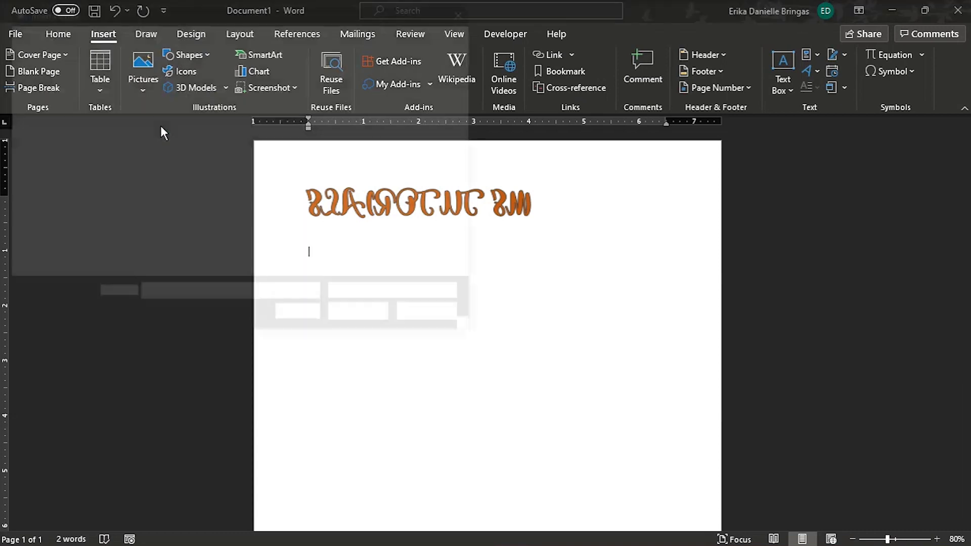
click(260, 127)
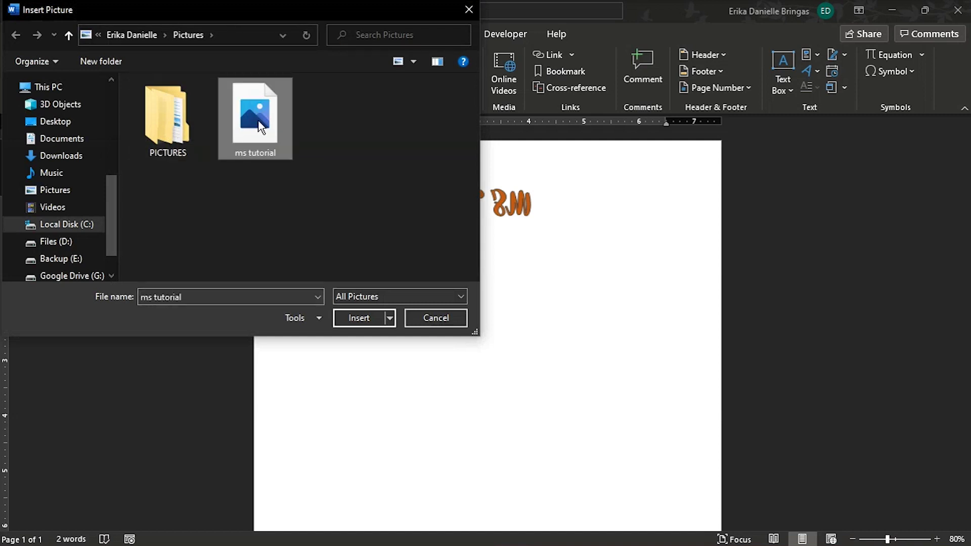
click(359, 318)
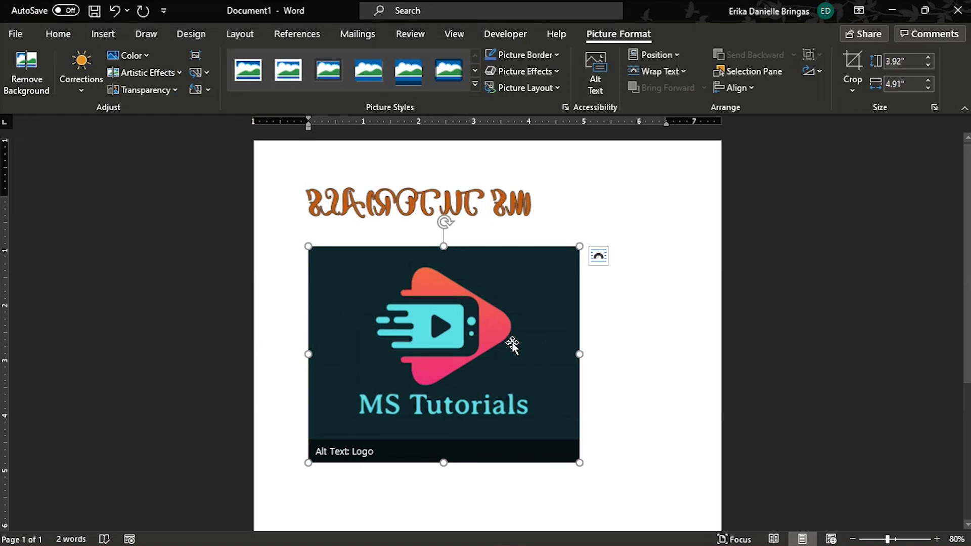
Step: Apply Flip Horizontal from the Rotate options to the MS Tutorials logo picture
click(809, 78)
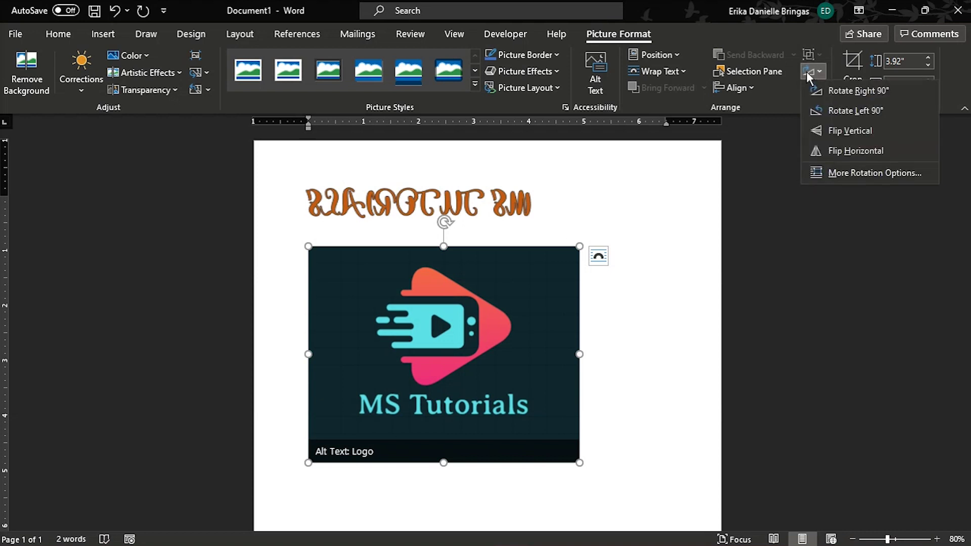
click(817, 151)
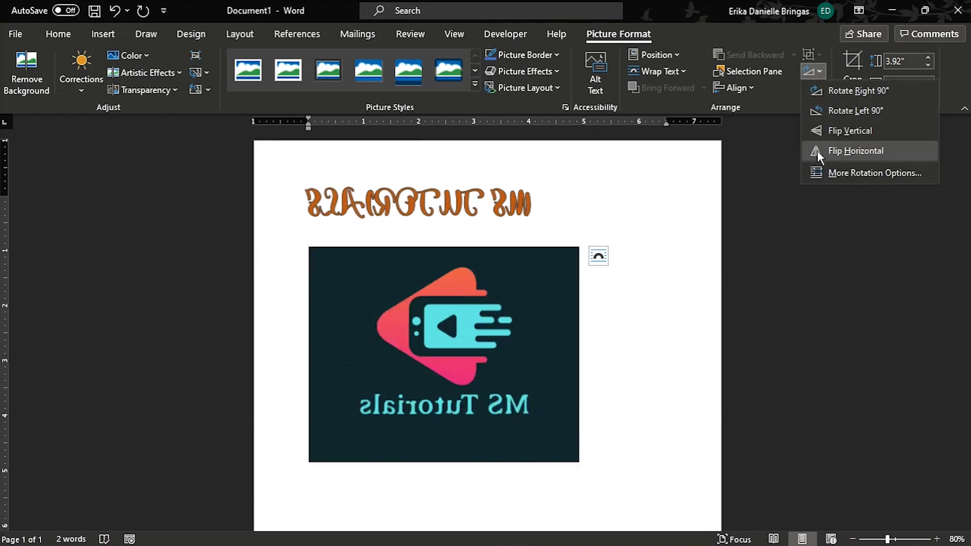
click(818, 151)
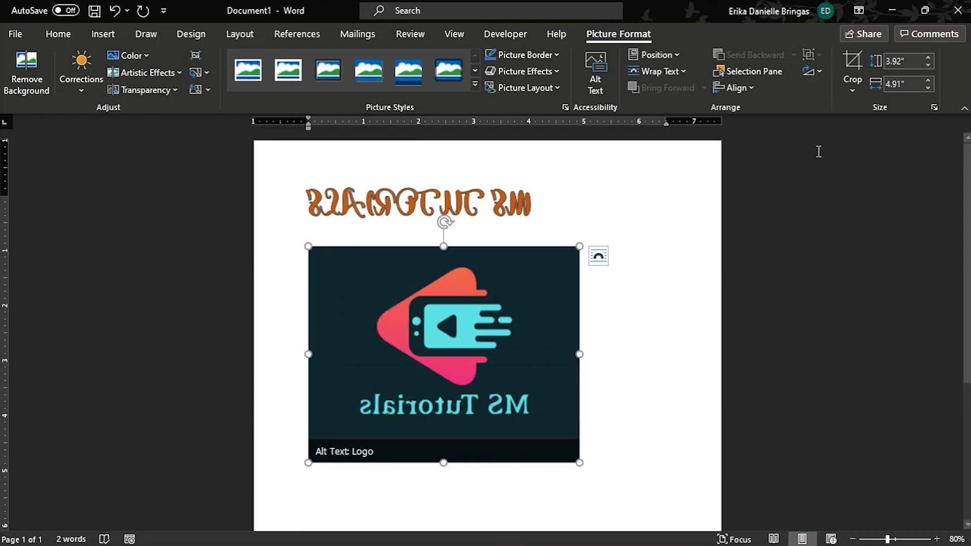
click(649, 402)
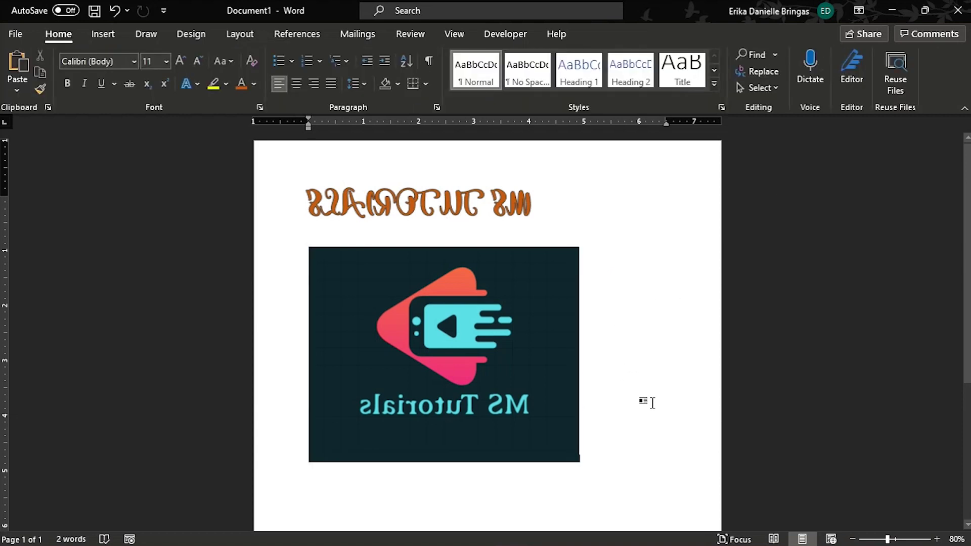